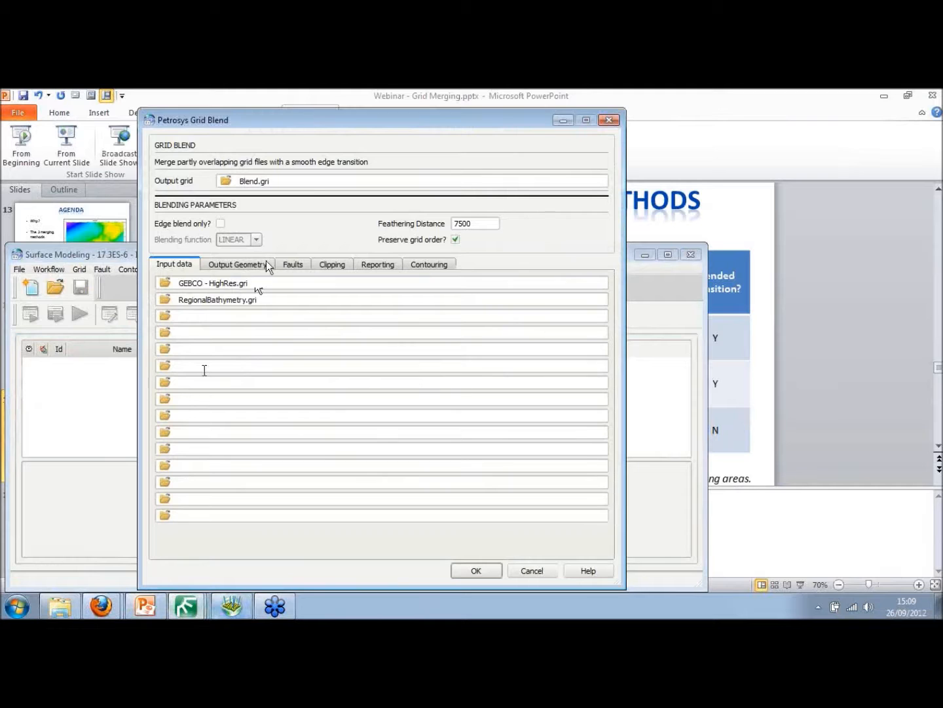
Check the Grid Blend setup: output grid, the two input grids, grid order priority, edge blending and feathering distance
{"action": "left_click_drag", "start_coordinate": [271, 184], "coordinate": [240, 184]}
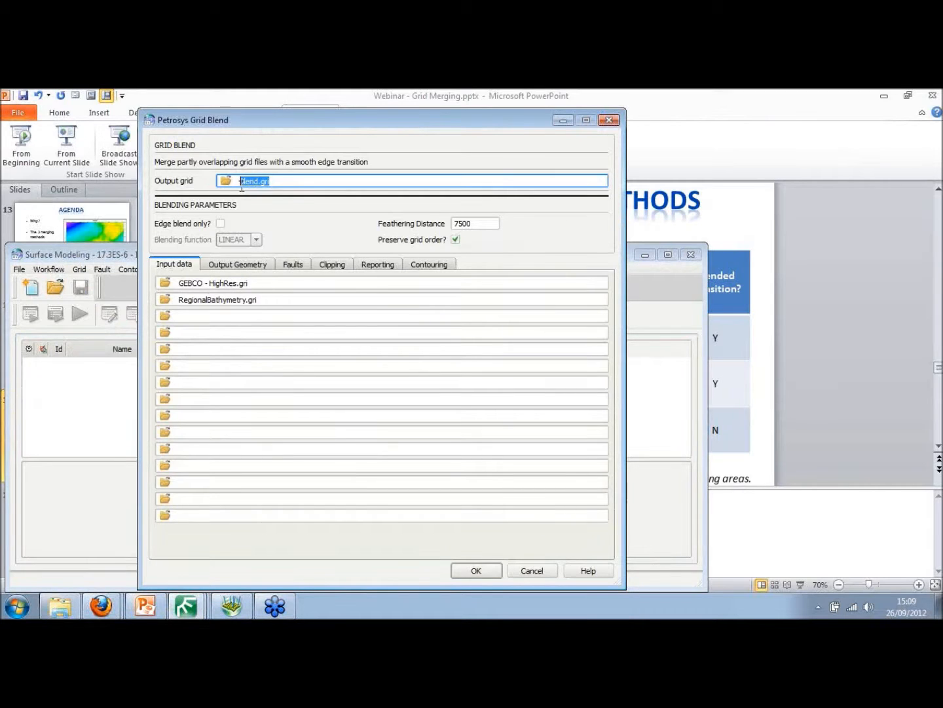
{"action": "left_click", "coordinate": [278, 183]}
{"action": "left_click_drag", "start_coordinate": [262, 286], "coordinate": [179, 287]}
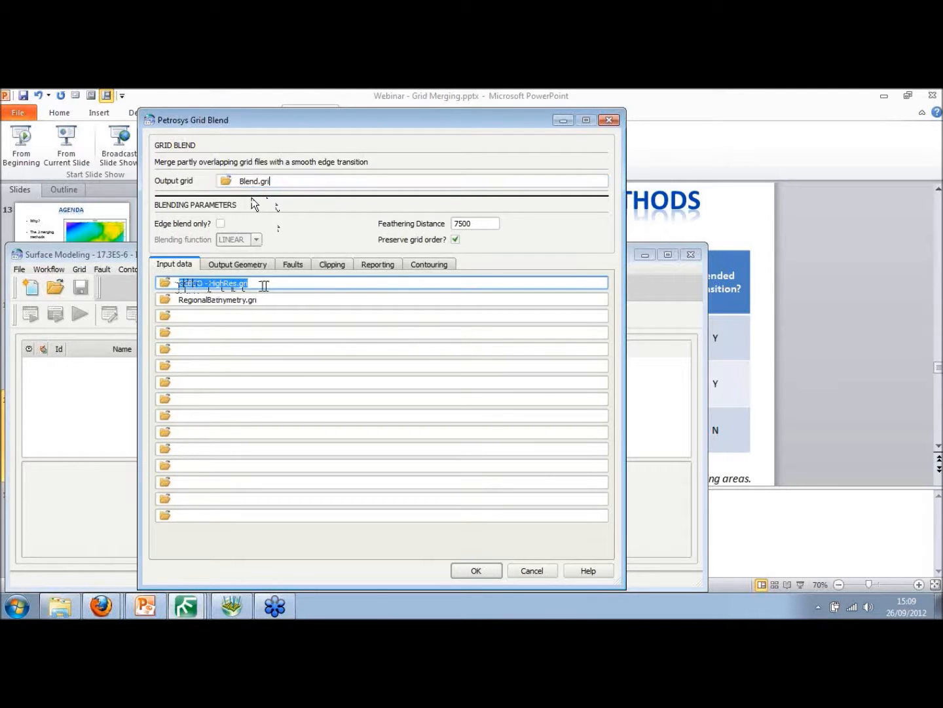
{"action": "left_click_drag", "start_coordinate": [259, 300], "coordinate": [177, 302]}
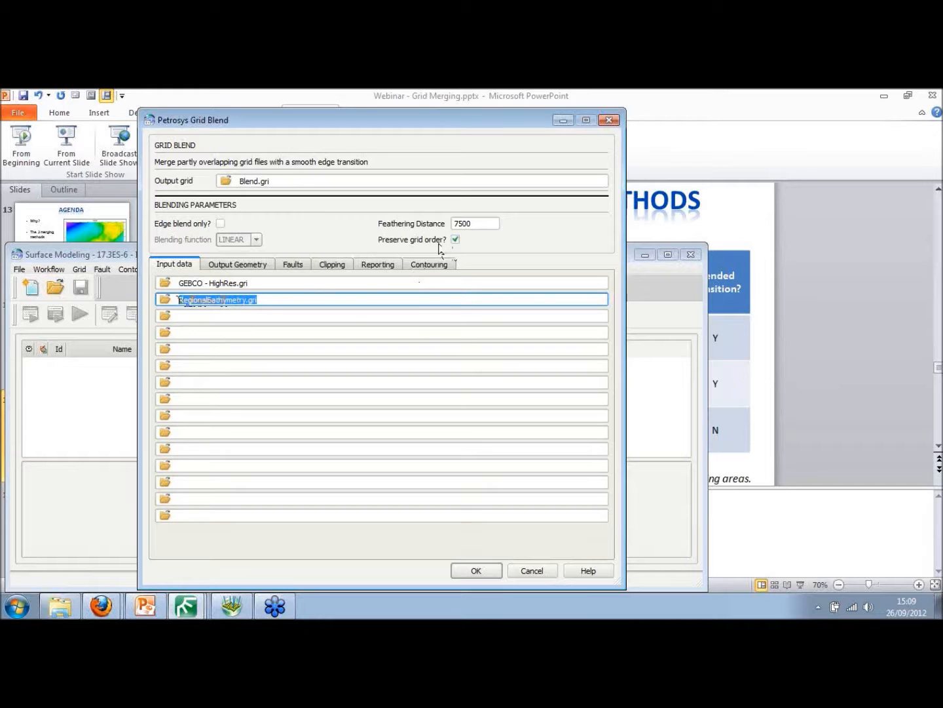
{"action": "mouse_move", "coordinate": [439, 248]}
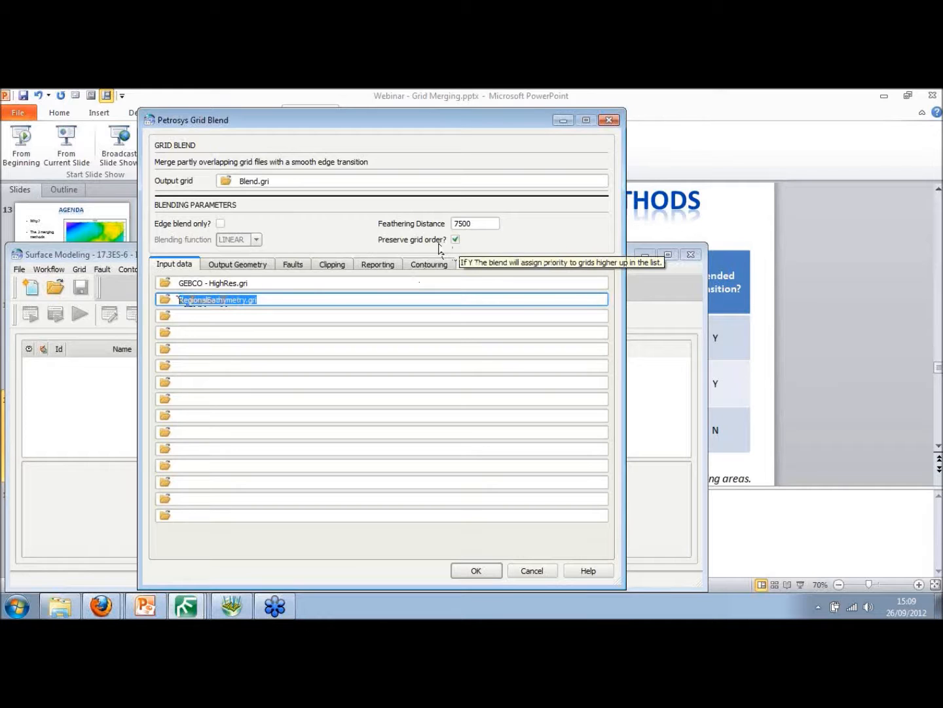
{"action": "left_click", "coordinate": [288, 282]}
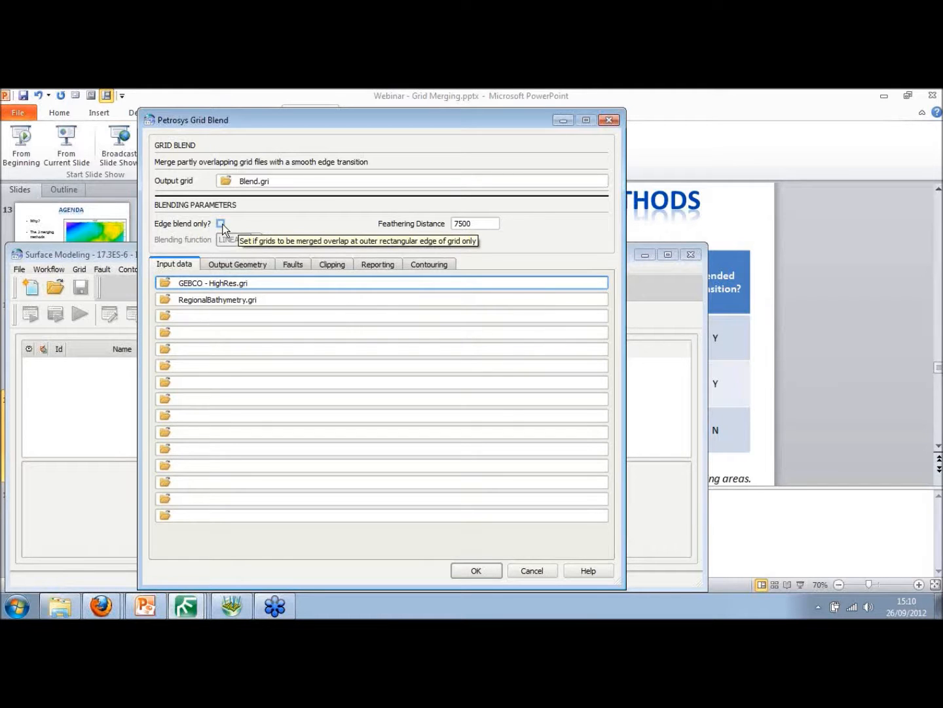
{"action": "double_click", "coordinate": [452, 224]}
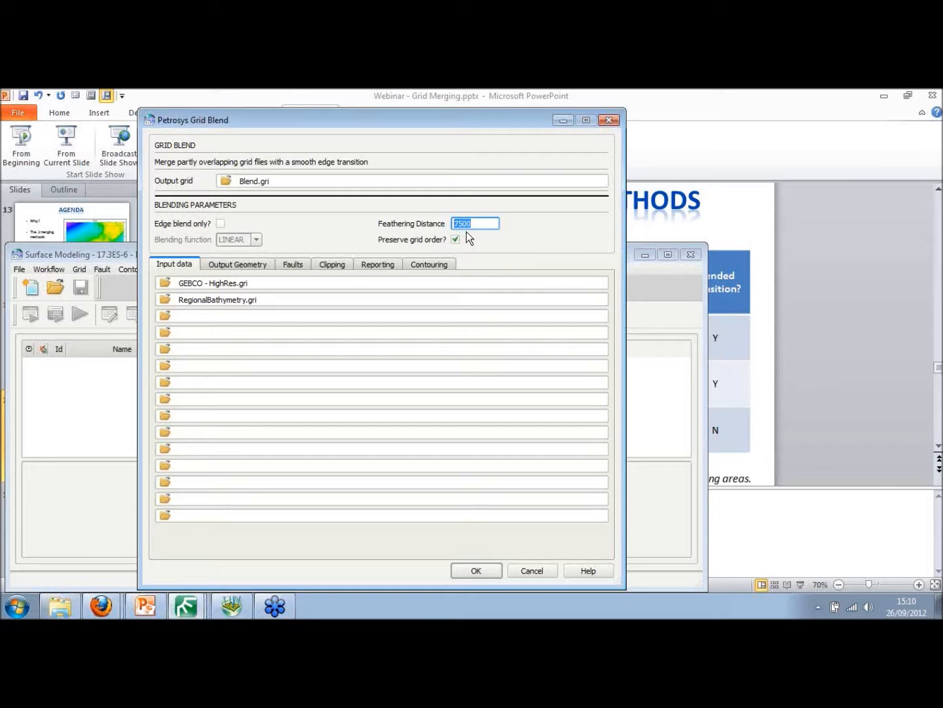
Accept the Grid Blend setup and run the workflow, overwriting Blend.gri
{"action": "left_click", "coordinate": [458, 569]}
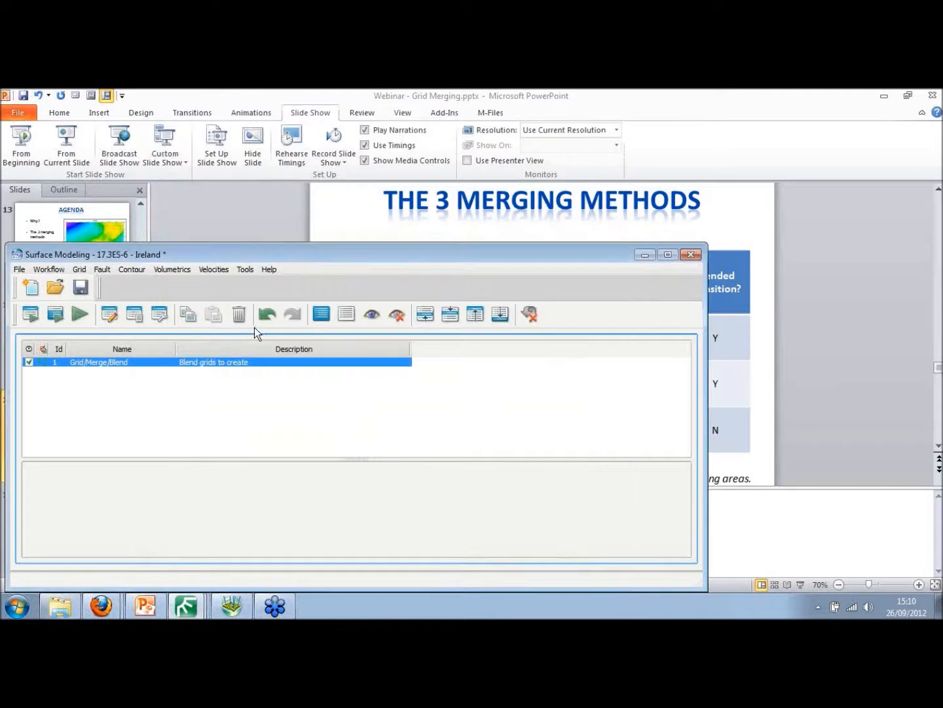
{"action": "left_click", "coordinate": [33, 317]}
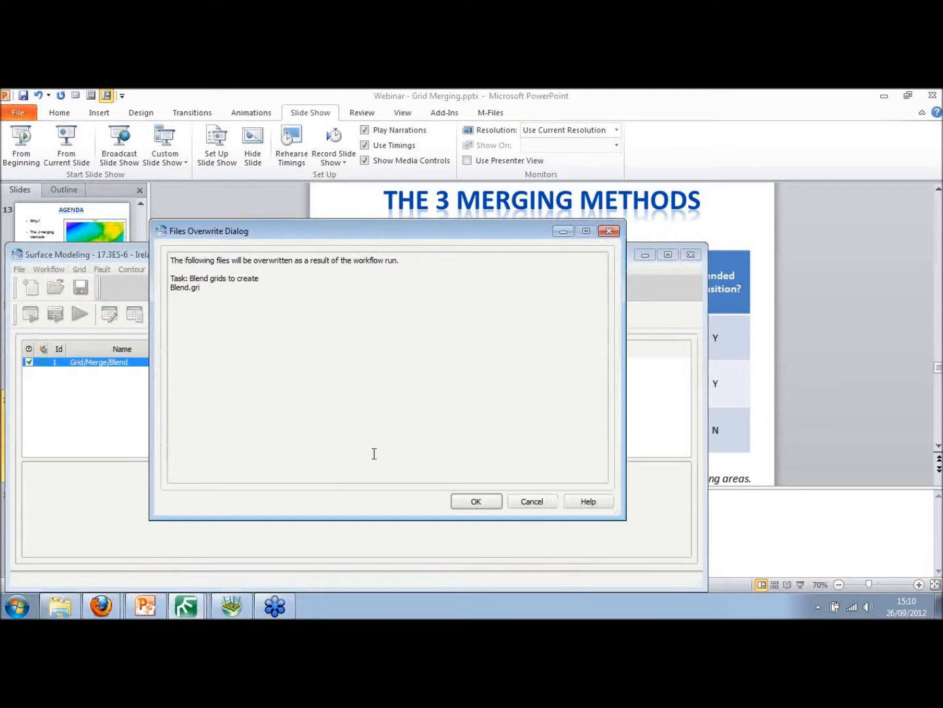
{"action": "left_click", "coordinate": [474, 502]}
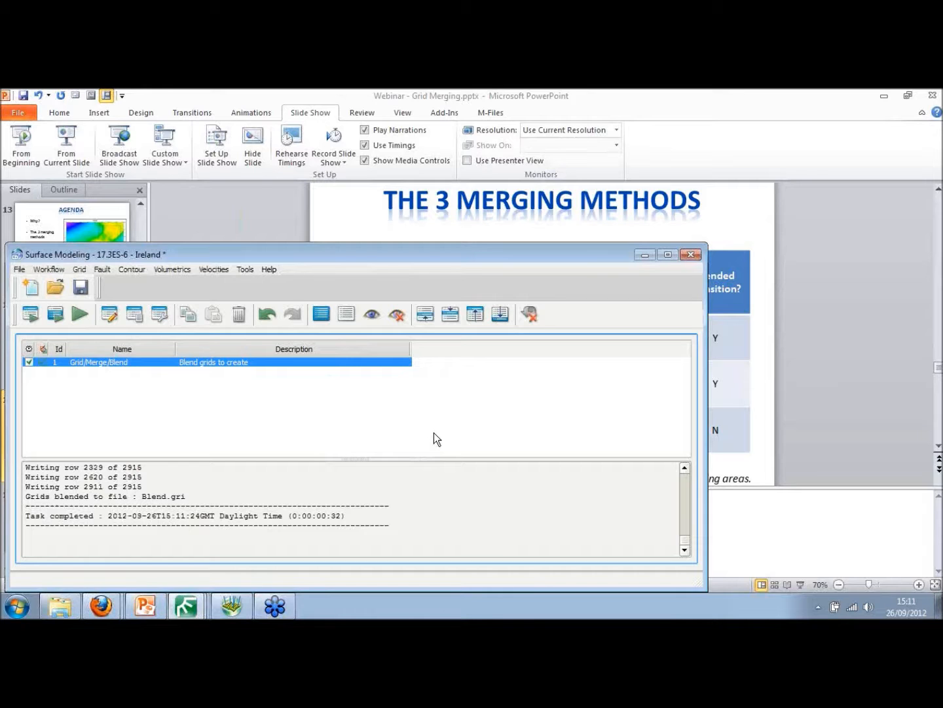
Switch to the Petrosys map window and display Blend.gri as a grid colorfill
{"action": "left_click", "coordinate": [204, 603]}
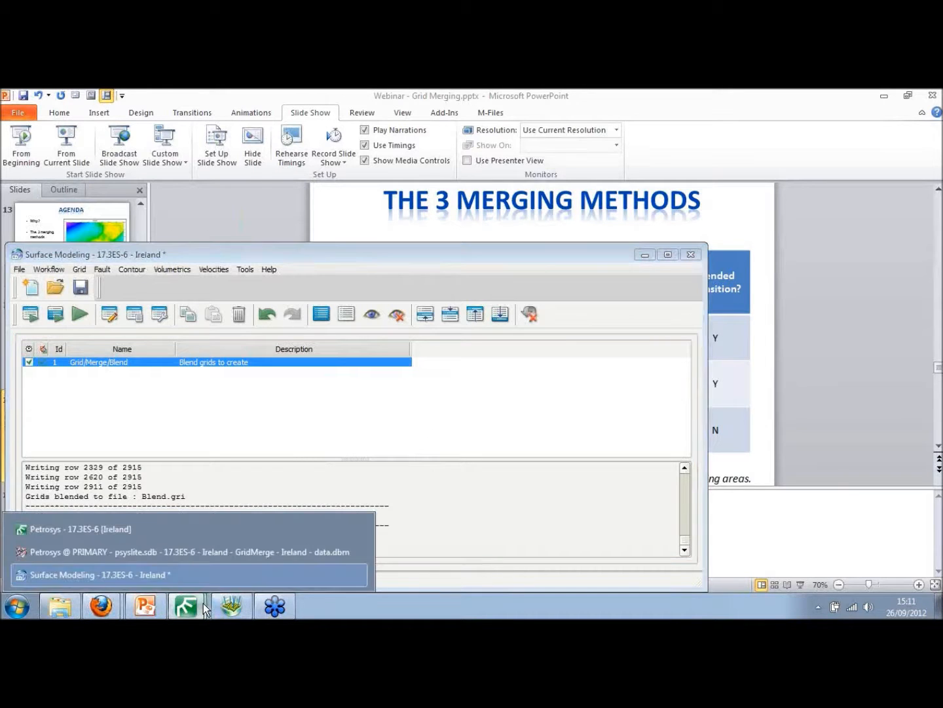
{"action": "left_click", "coordinate": [181, 553]}
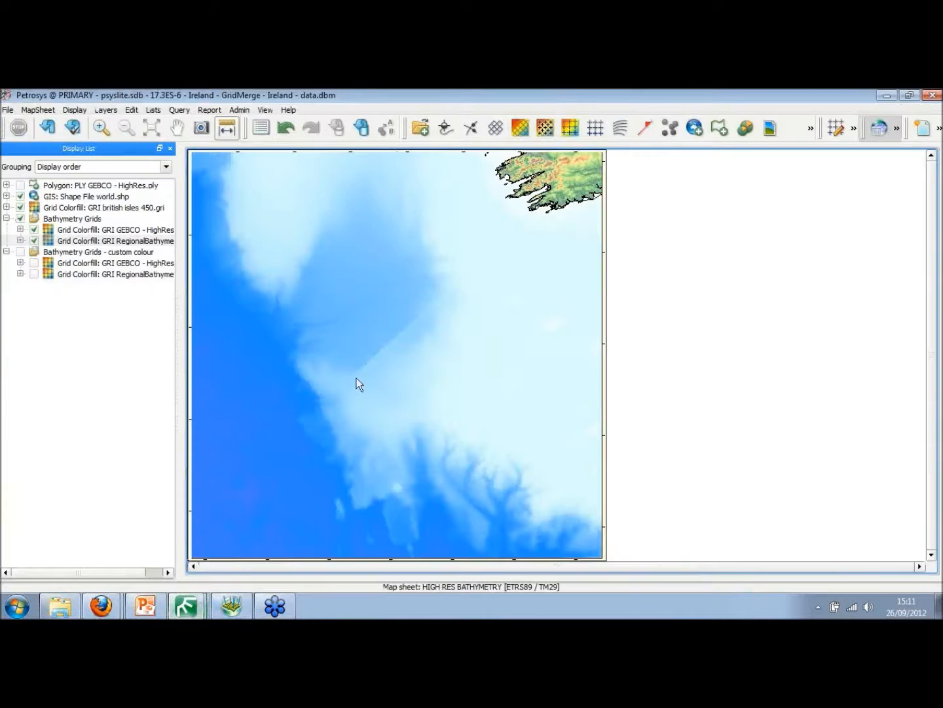
{"action": "left_click", "coordinate": [74, 112]}
{"action": "mouse_move", "coordinate": [115, 204]}
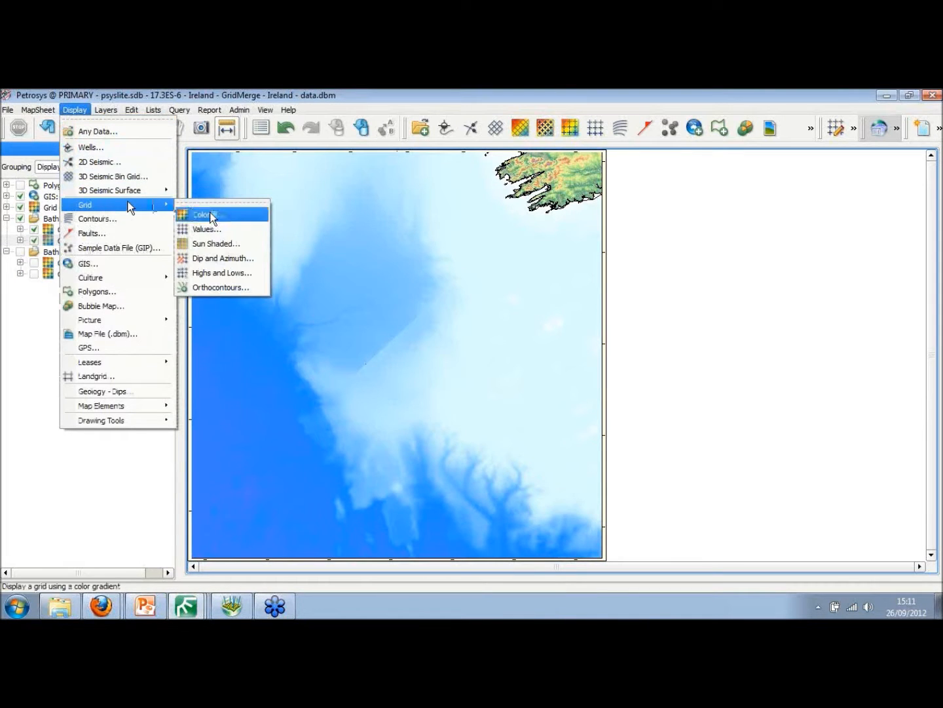
{"action": "left_click", "coordinate": [210, 218]}
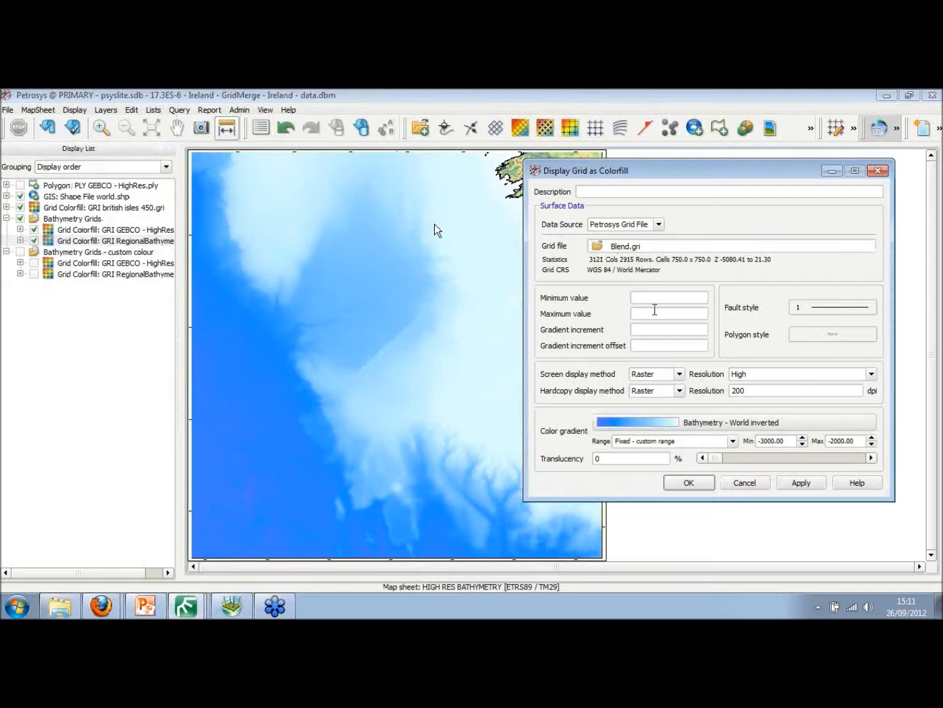
{"action": "left_click", "coordinate": [690, 483]}
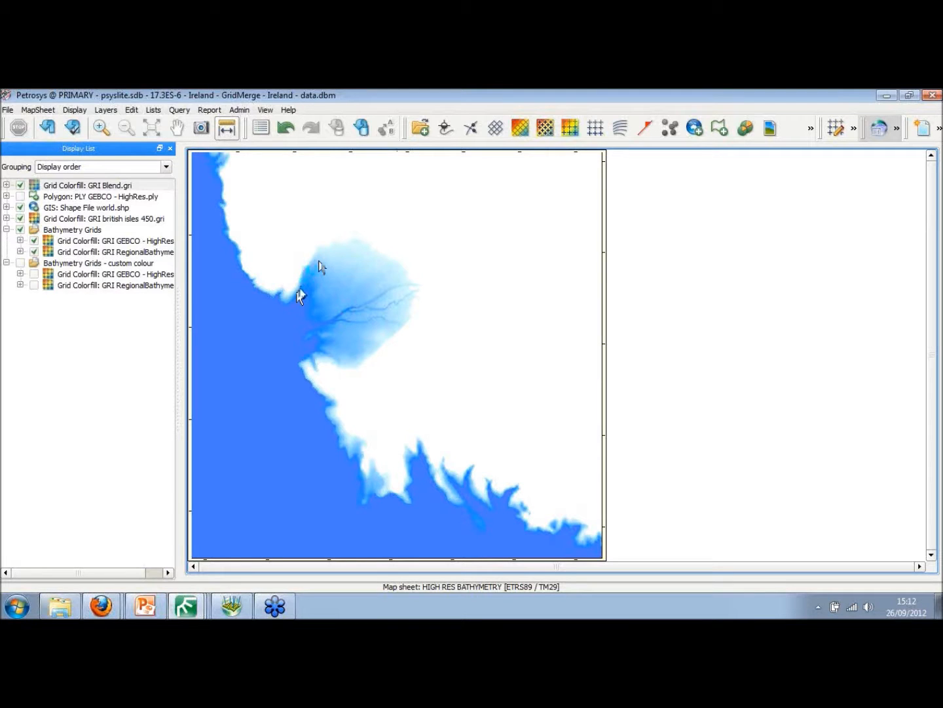
Replace the fixed custom colour range of the Blend.gri colorfill with another range option and hide that layer on the map
{"action": "double_click", "coordinate": [98, 186]}
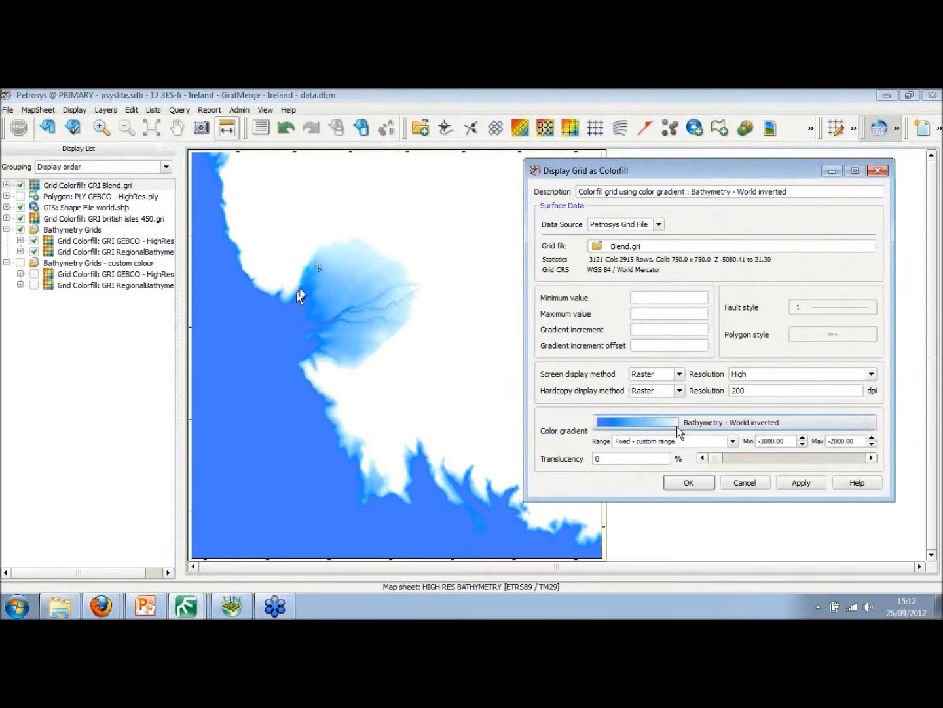
{"action": "left_click", "coordinate": [680, 442]}
{"action": "left_click", "coordinate": [686, 460]}
{"action": "left_click", "coordinate": [689, 482]}
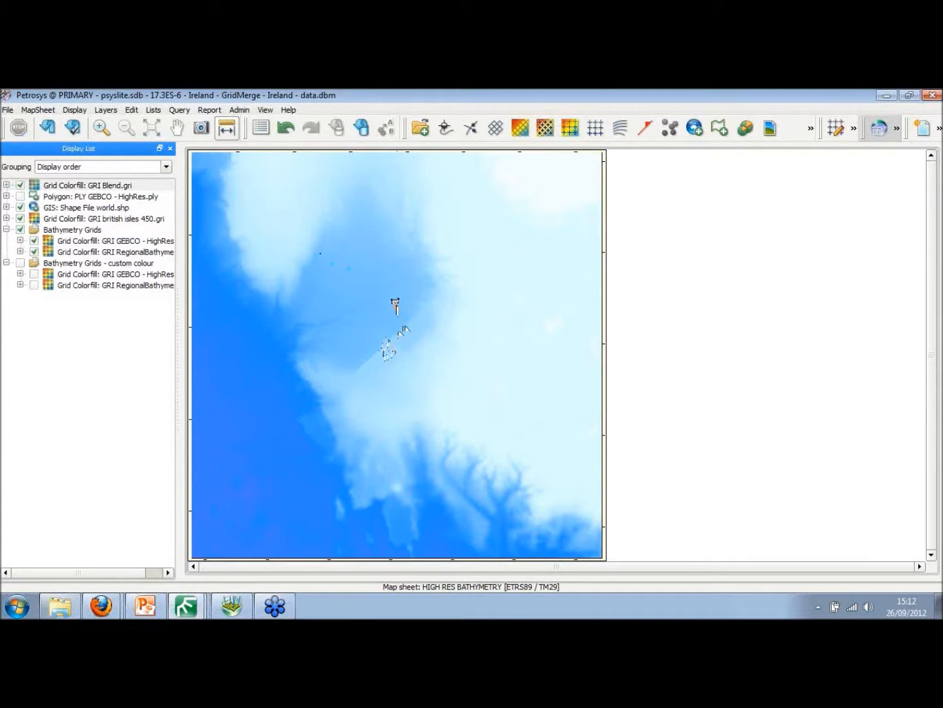
{"action": "left_click", "coordinate": [21, 186]}
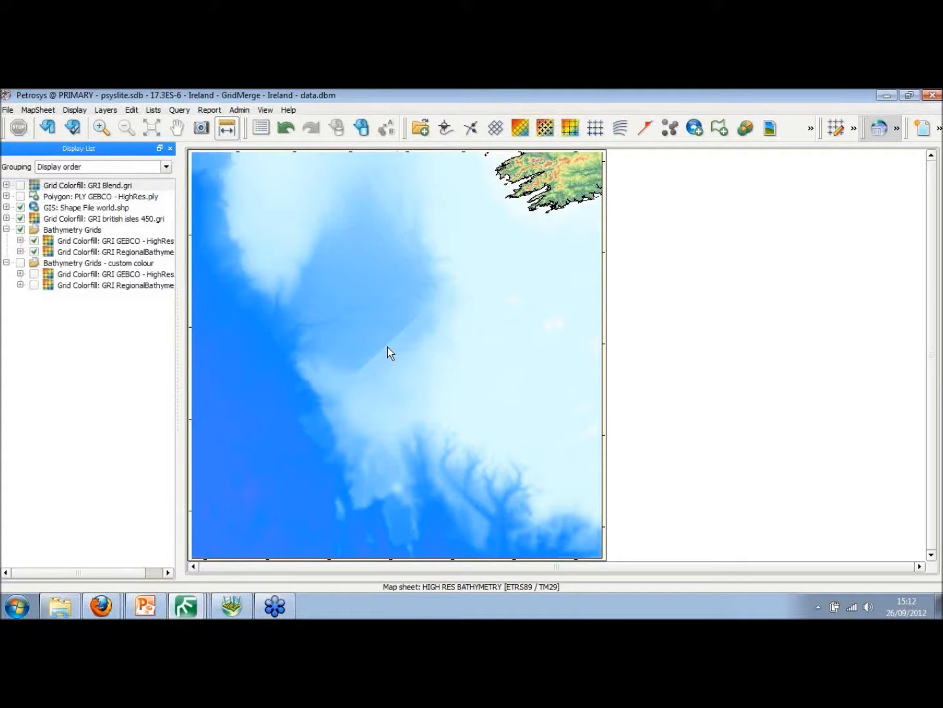
Return to Surface Modeling and set the feathering distance of the Grid/Merge/Blend task to 50000
{"action": "left_click", "coordinate": [192, 605]}
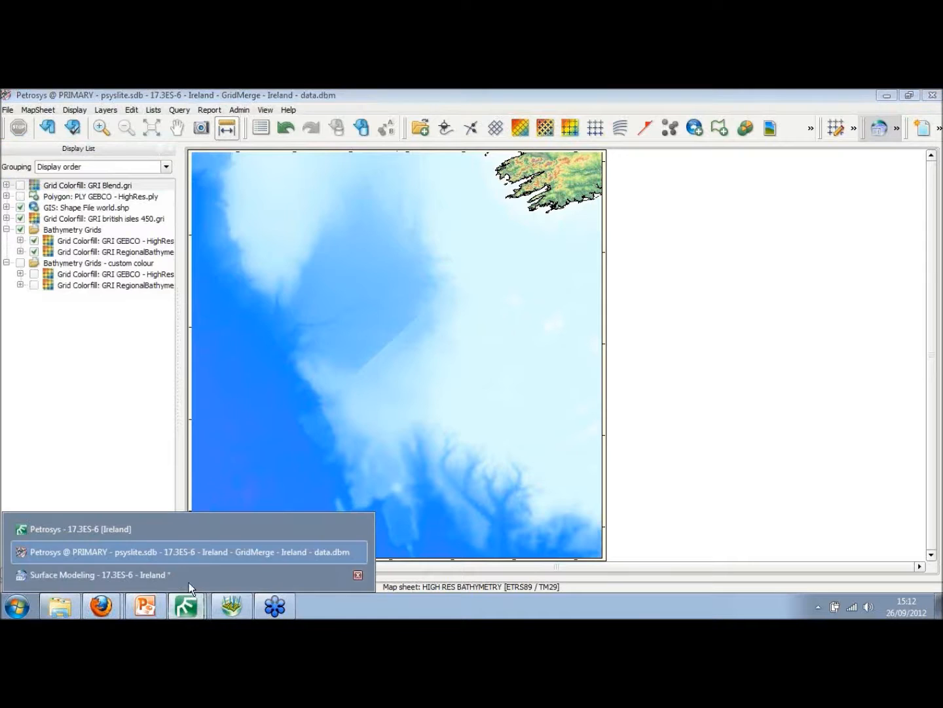
{"action": "left_click", "coordinate": [122, 576]}
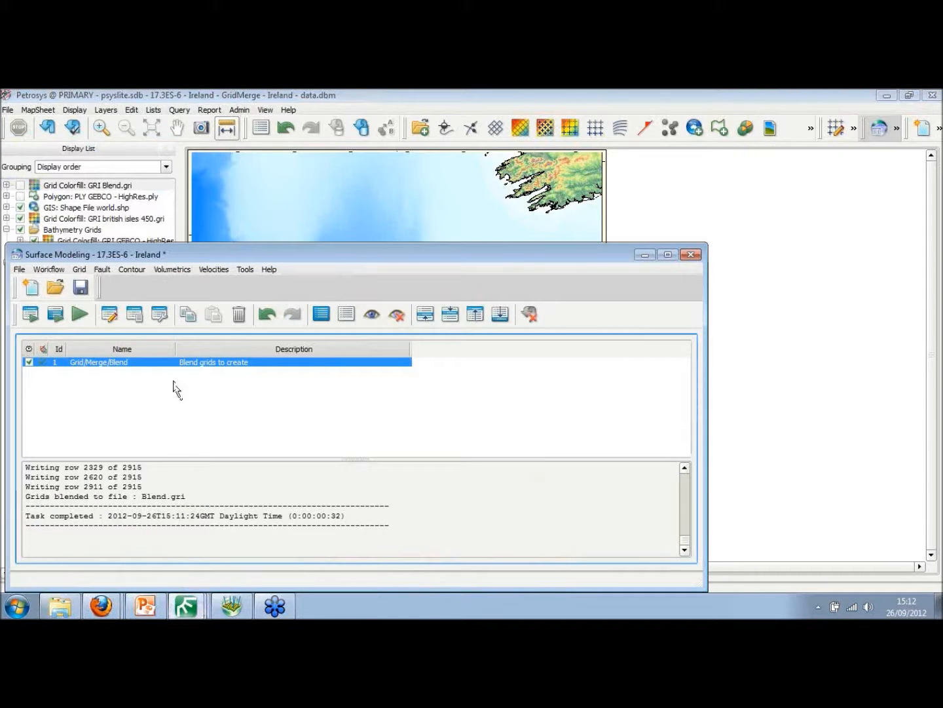
{"action": "double_click", "coordinate": [148, 362]}
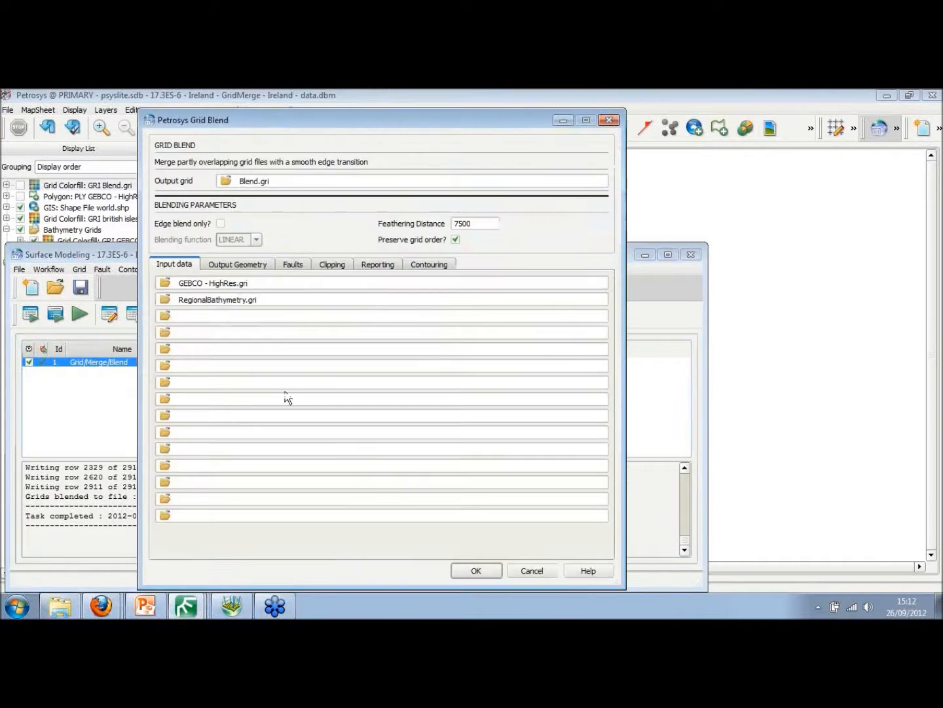
{"action": "double_click", "coordinate": [463, 223]}
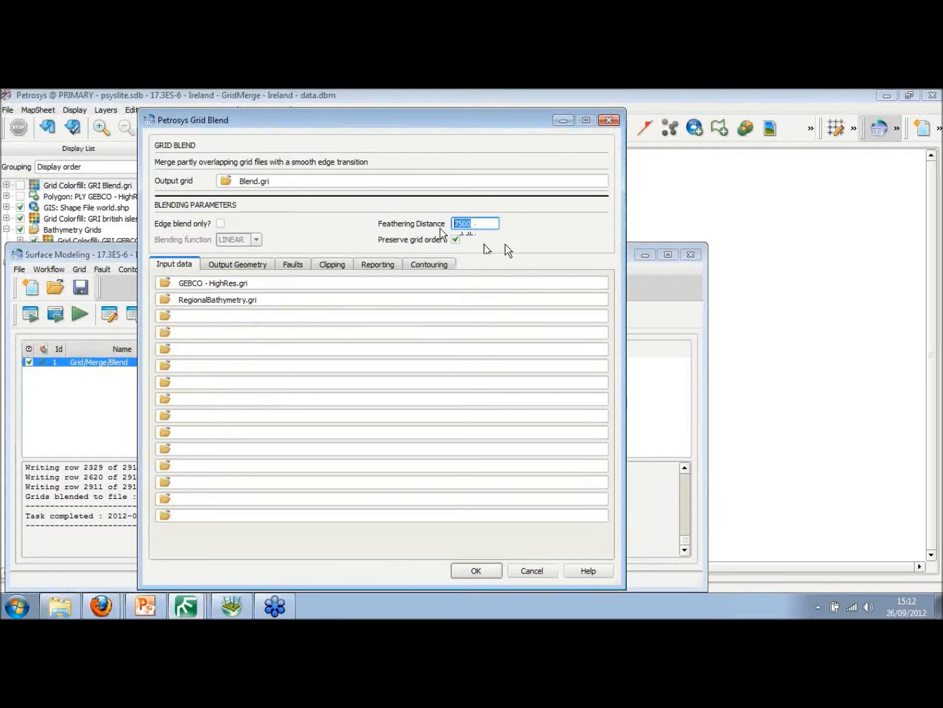
{"action": "type", "text": "50000"}
{"action": "left_click", "coordinate": [476, 572]}
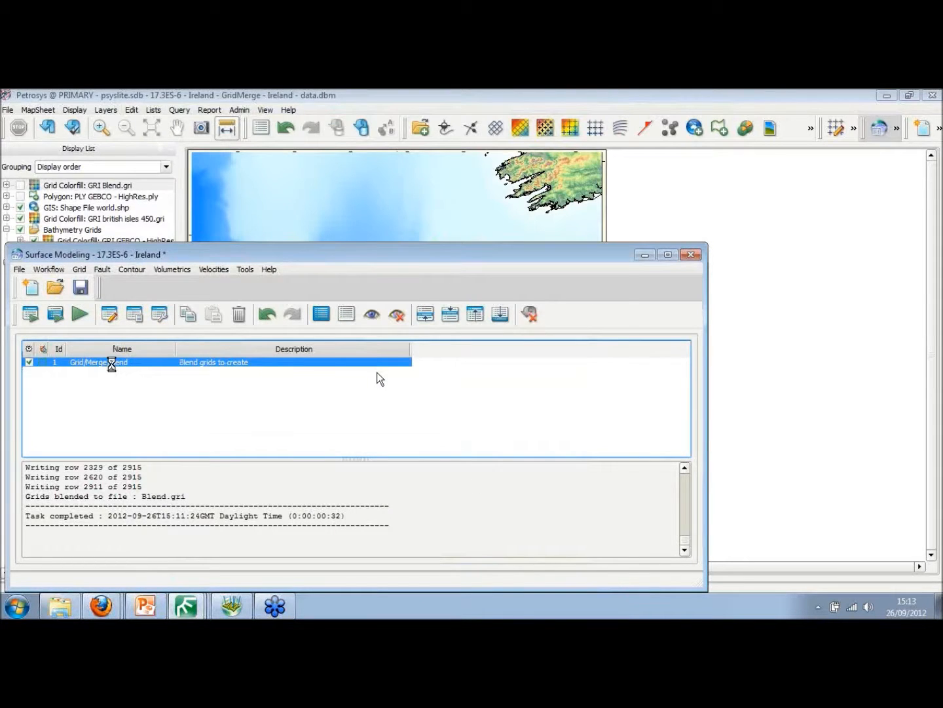
Rename the output grid of the Grid/Merge/Blend task as Blended_bathymetry.gri
{"action": "double_click", "coordinate": [115, 365]}
{"action": "left_click", "coordinate": [263, 183]}
{"action": "type", "text": "ended_b"}
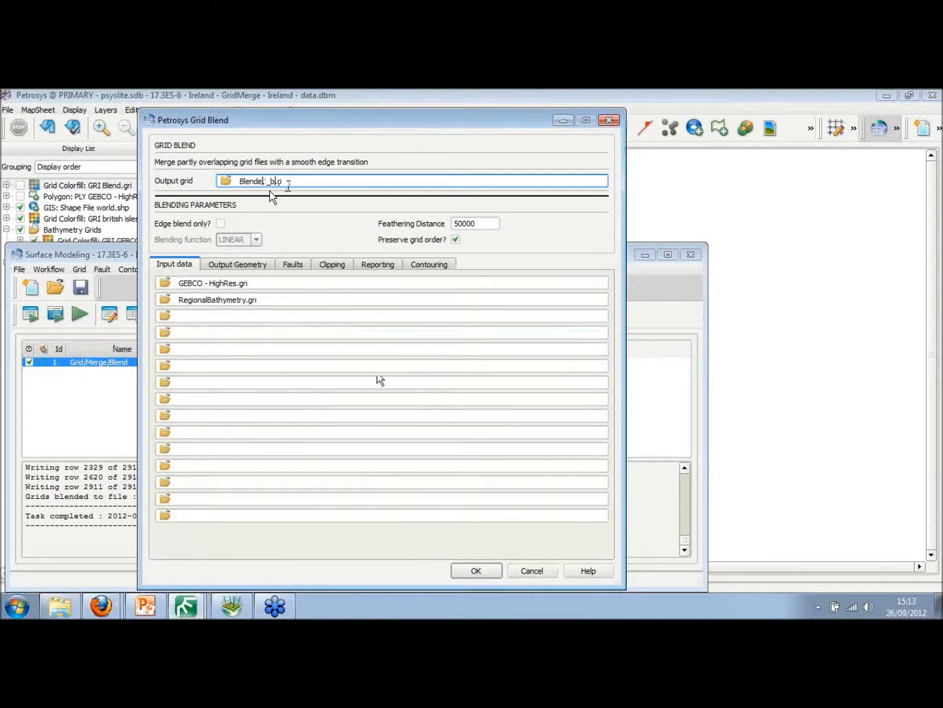
{"action": "type", "text": "athymetry"}
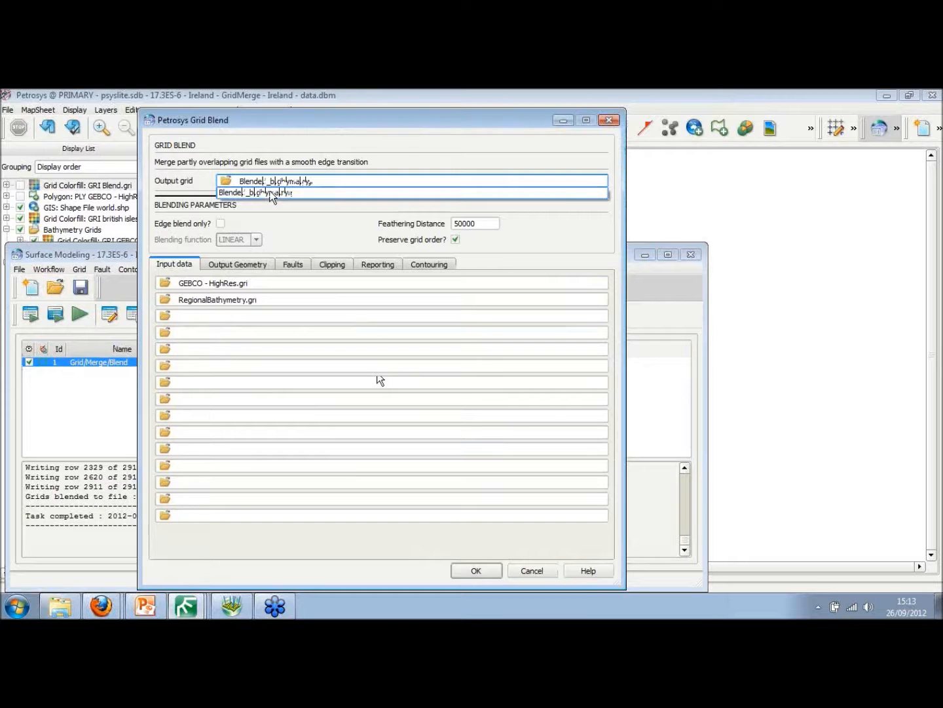
{"action": "left_click", "coordinate": [477, 570]}
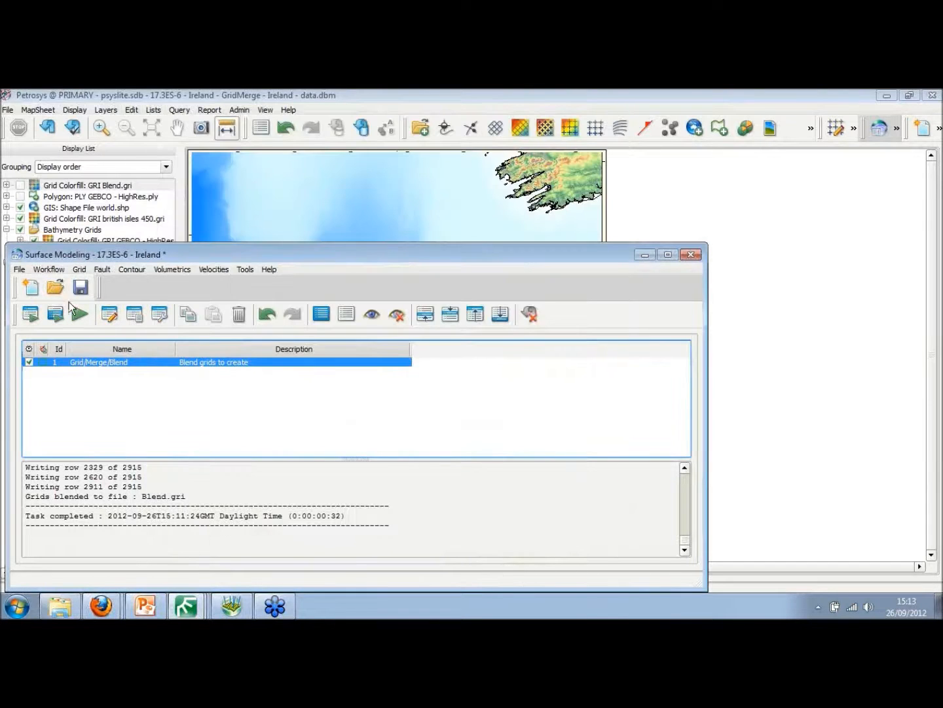
In the map window, display Blended_bathymetry.gri as a grid colorfill and reorder it just beneath the world.shp layer
{"action": "left_click", "coordinate": [611, 216]}
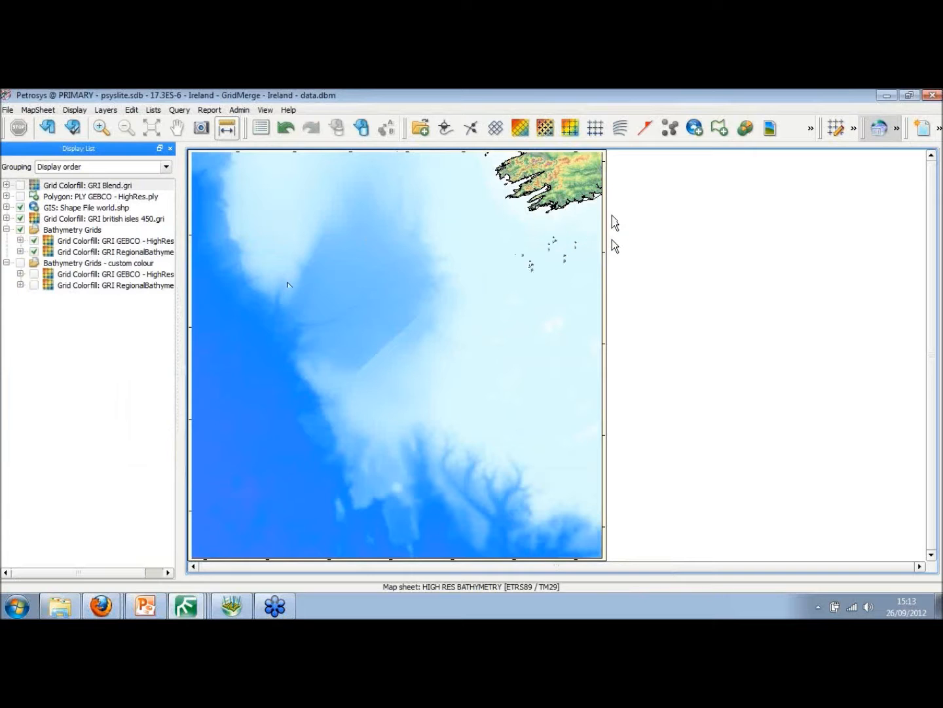
{"action": "left_click", "coordinate": [73, 109]}
{"action": "mouse_move", "coordinate": [113, 207]}
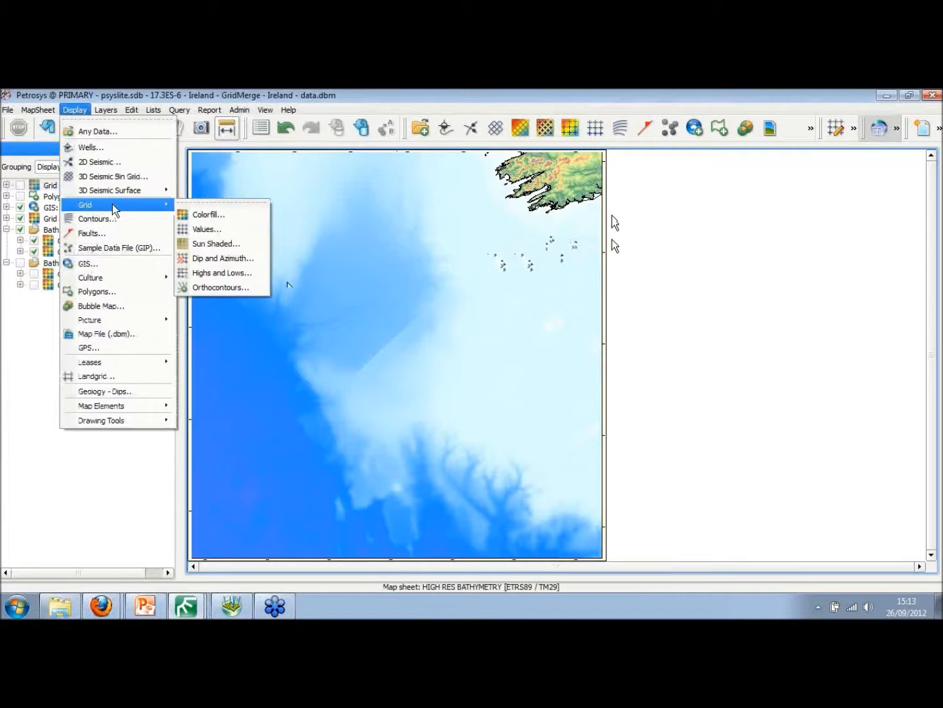
{"action": "left_click", "coordinate": [202, 214]}
{"action": "left_click", "coordinate": [599, 246]}
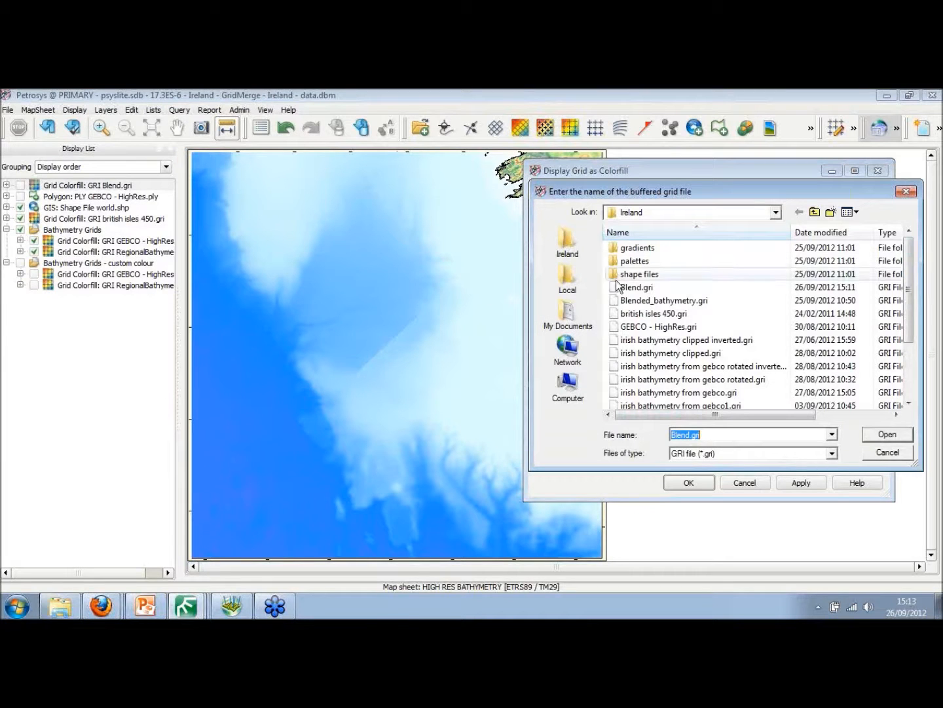
{"action": "double_click", "coordinate": [646, 301]}
{"action": "left_click", "coordinate": [688, 482]}
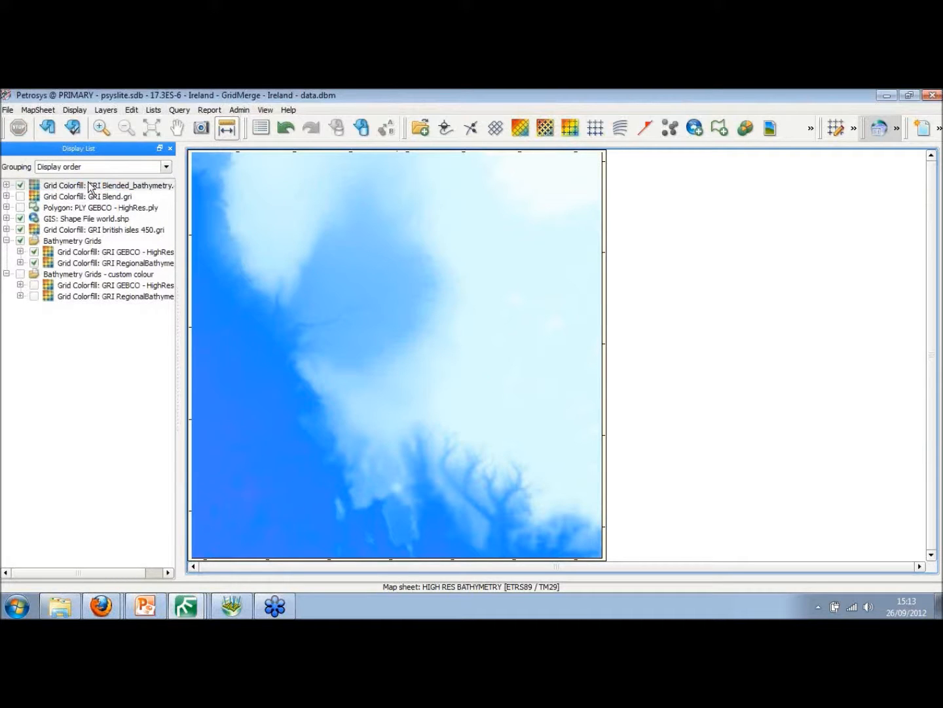
{"action": "left_click_drag", "start_coordinate": [89, 187], "coordinate": [86, 220]}
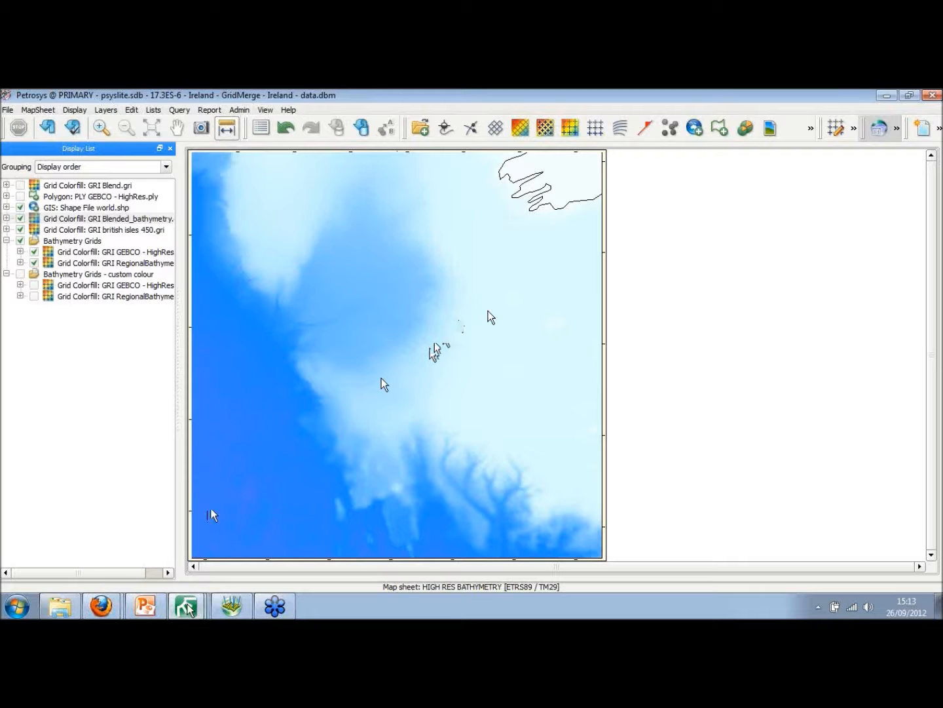
Switch to the PowerPoint presentation, start the slide show from the merging methods slide and advance to the bathymetry image slide
{"action": "left_click", "coordinate": [188, 607]}
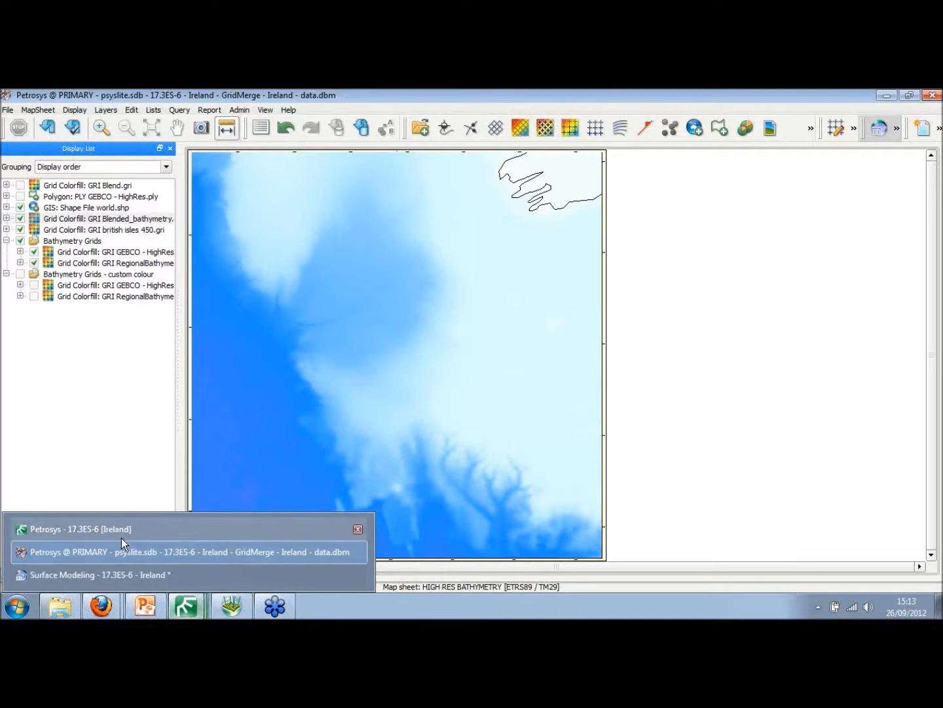
{"action": "left_click", "coordinate": [146, 605]}
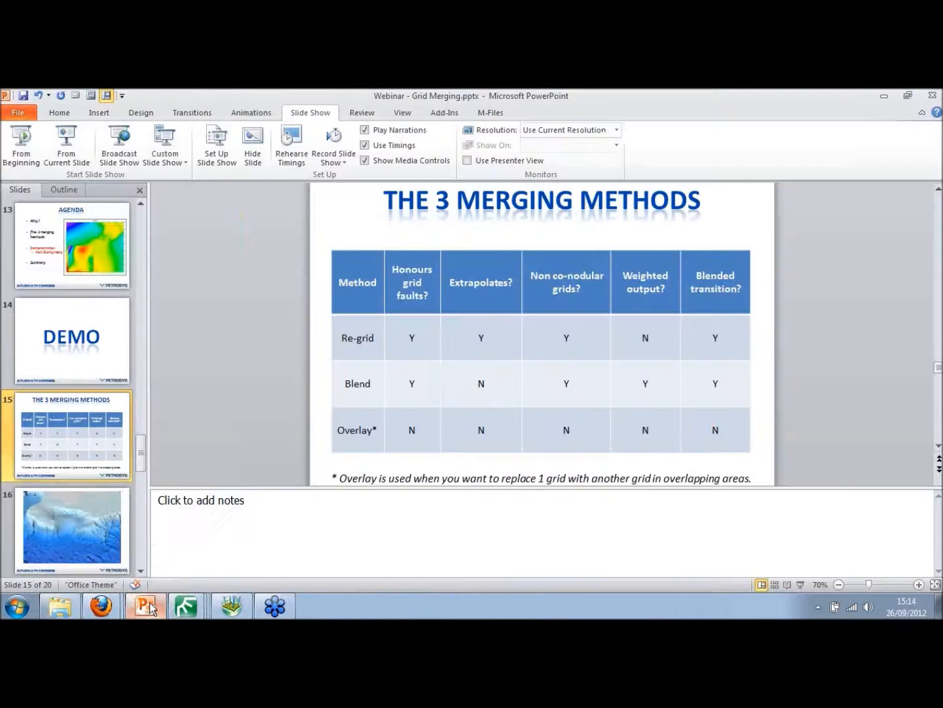
{"action": "left_click", "coordinate": [800, 585]}
{"action": "key", "text": "Right"}
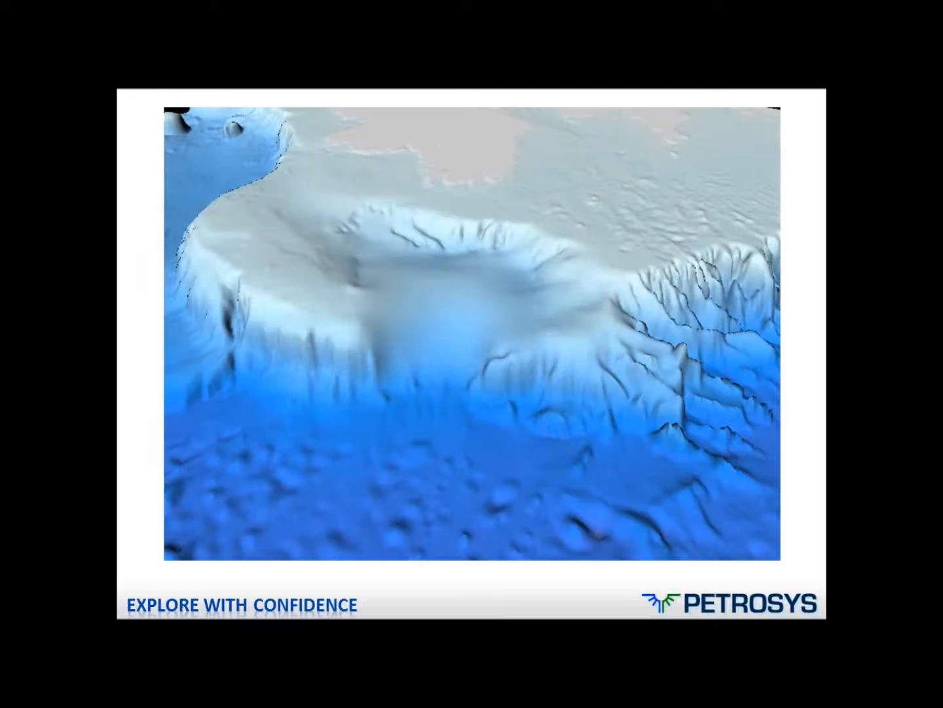